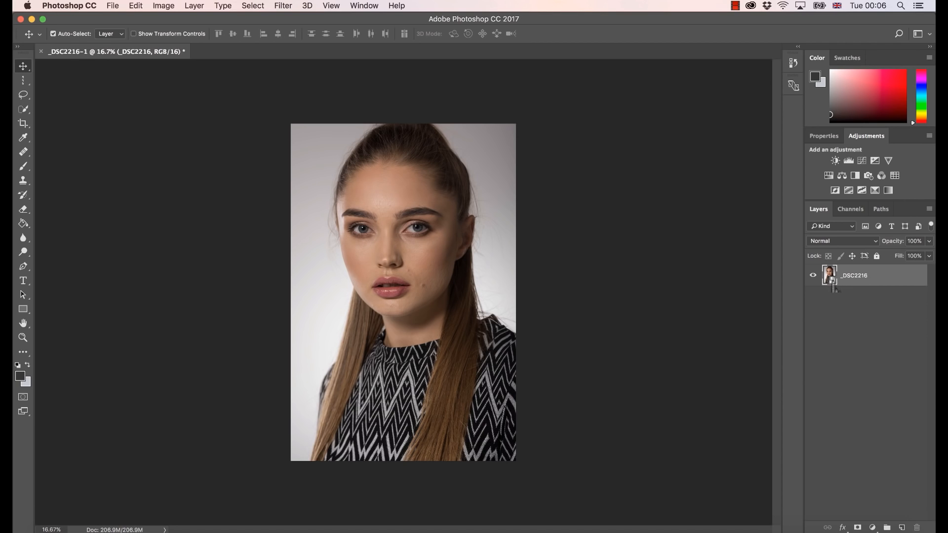
Review the Split Toning and HSL settings of the _DSC2216 smart object in Camera Raw, closing without changes.
{"action": "double_click", "coordinate": [831, 276]}
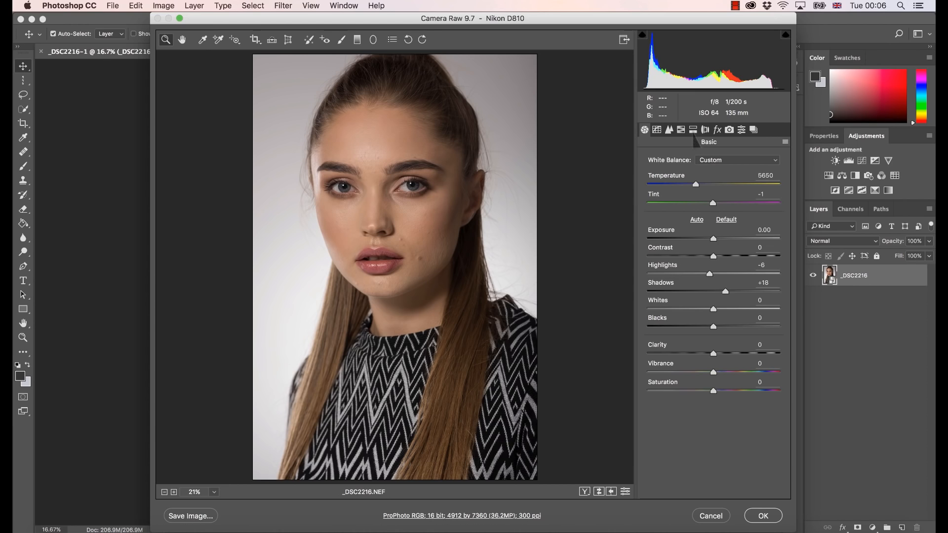
{"action": "left_click", "coordinate": [693, 131]}
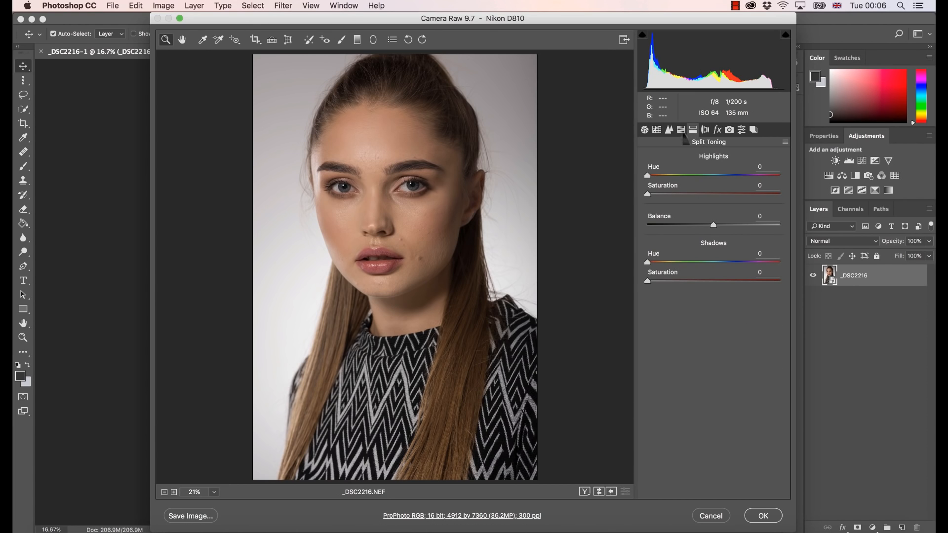
{"action": "left_click", "coordinate": [681, 130]}
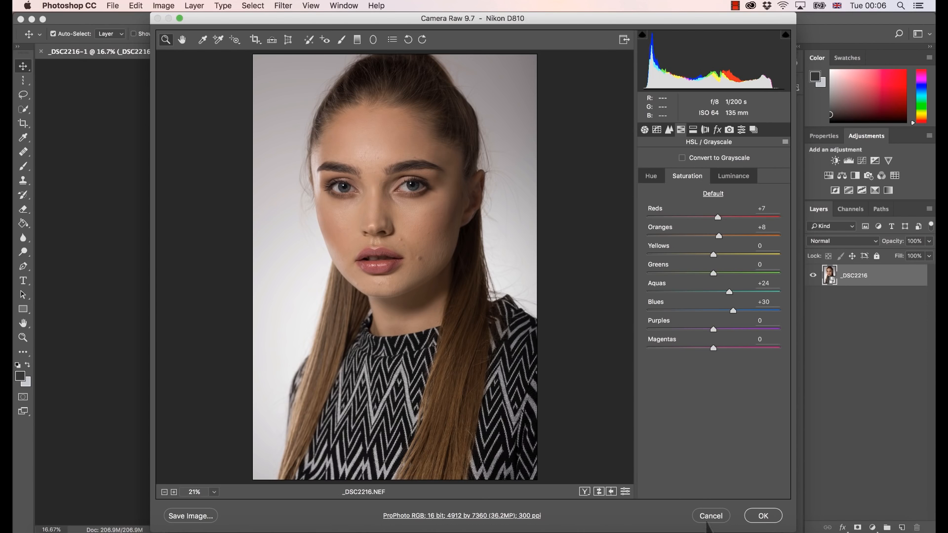
{"action": "left_click", "coordinate": [710, 518]}
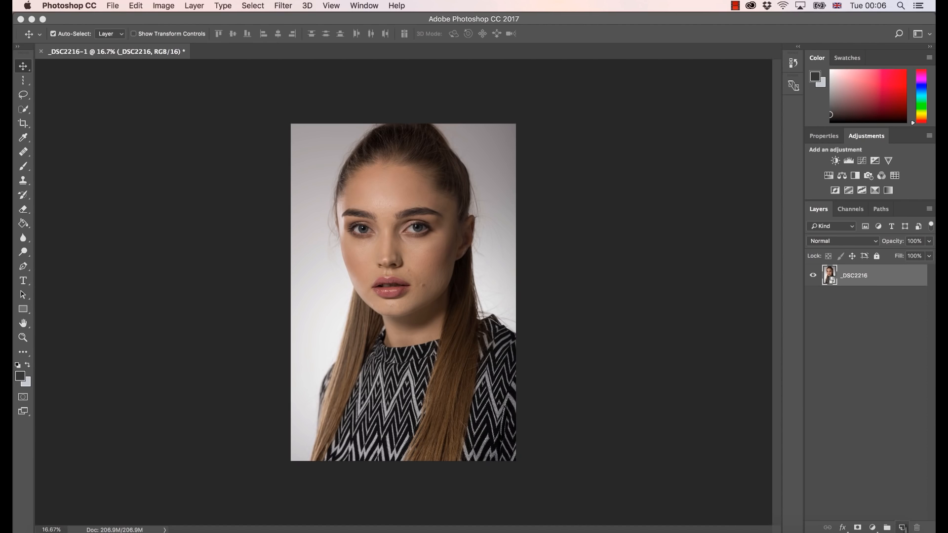
{"action": "left_click", "coordinate": [909, 527]}
{"action": "left_click", "coordinate": [903, 527]}
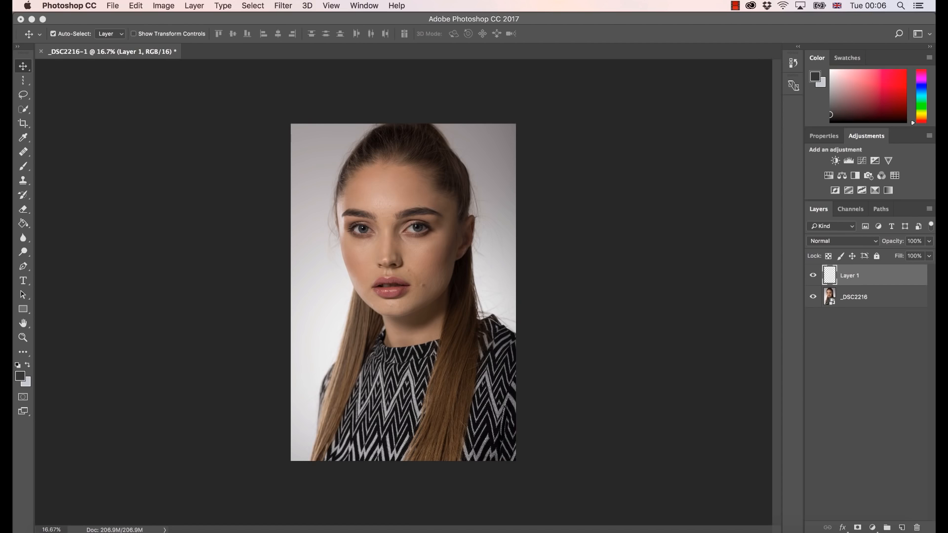
{"action": "key", "text": "Delete"}
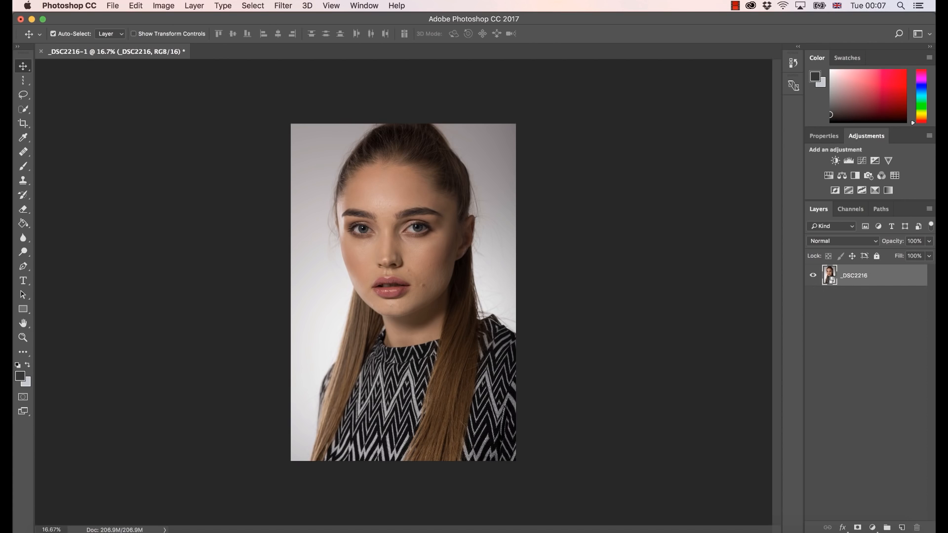
{"action": "key", "text": "super+j"}
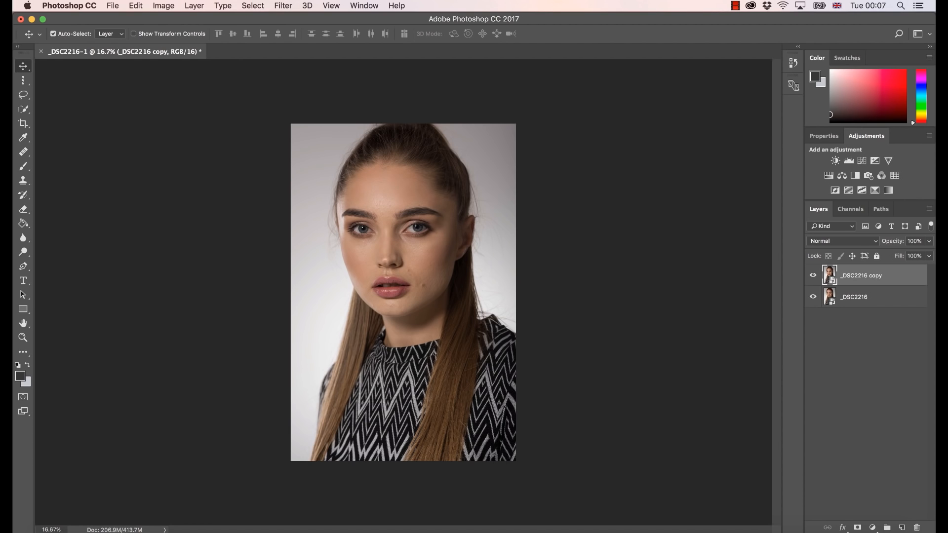
{"action": "key", "text": "super+z"}
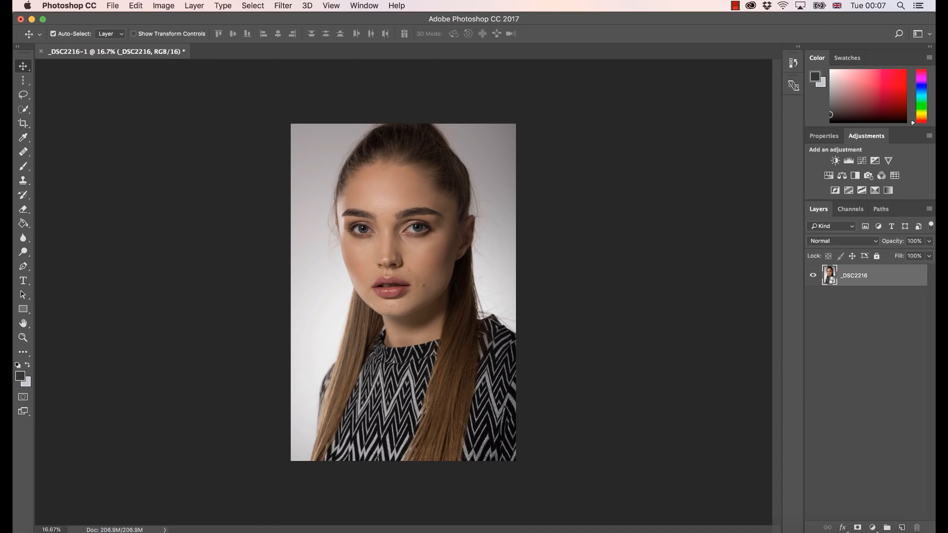
Duplicate the _DSC2216 layer with New Smart Object via Copy and open the copy in Camera Raw.
{"action": "right_click", "coordinate": [872, 287]}
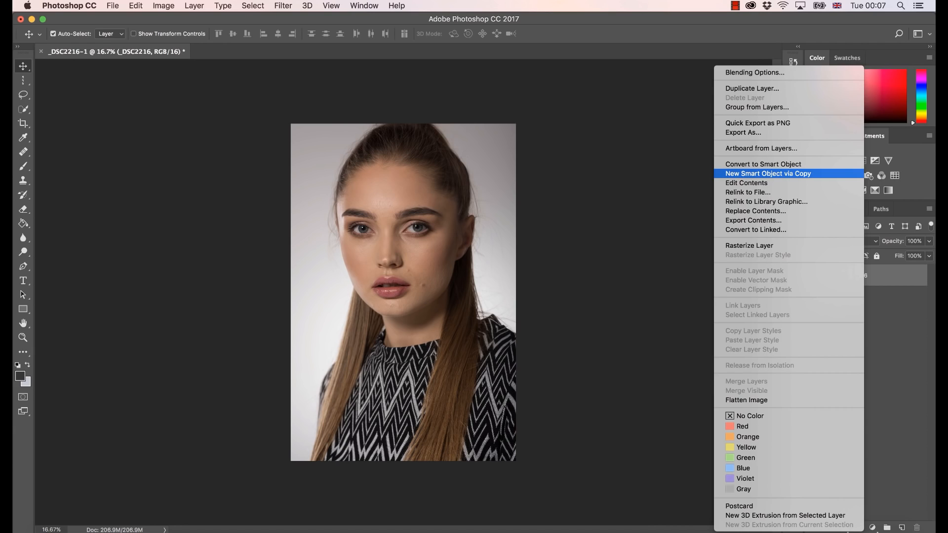
{"action": "left_click", "coordinate": [840, 173]}
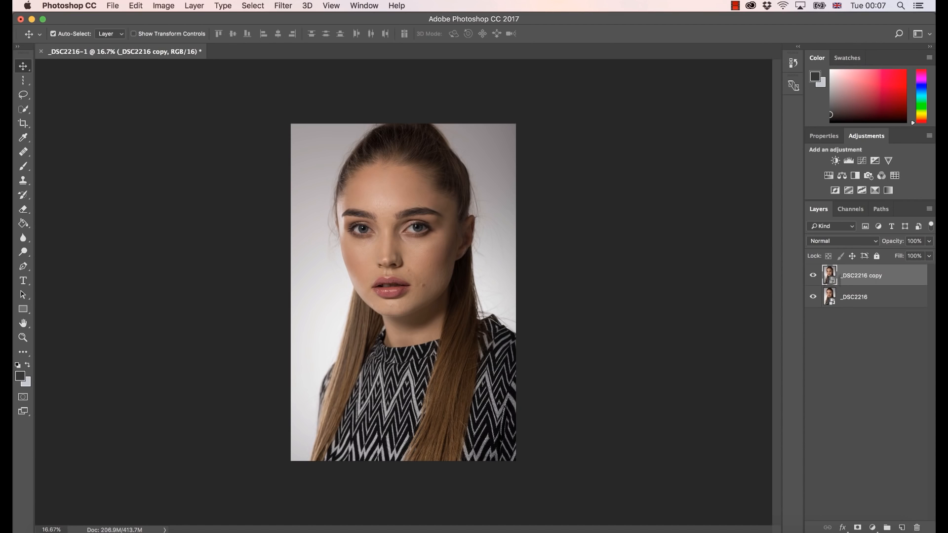
{"action": "double_click", "coordinate": [834, 284]}
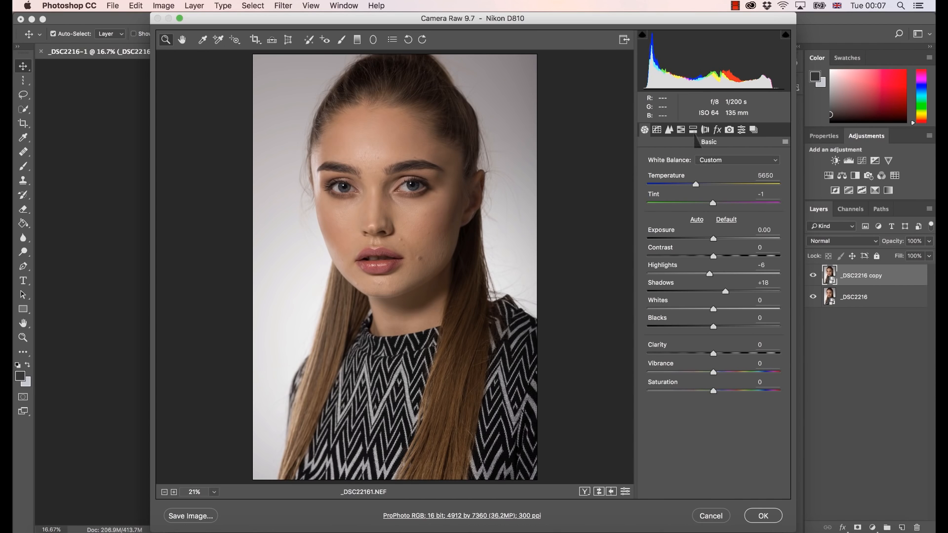
Adjust the Reds hue, saturation and luminance of the copy in HSL, with Reds luminance at +3, and apply the changes.
{"action": "left_click", "coordinate": [694, 132]}
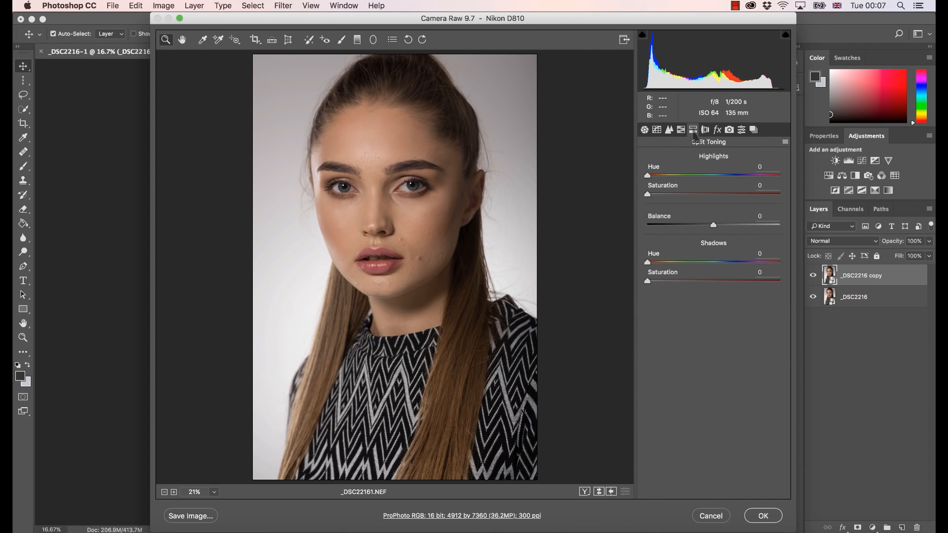
{"action": "left_click", "coordinate": [681, 130]}
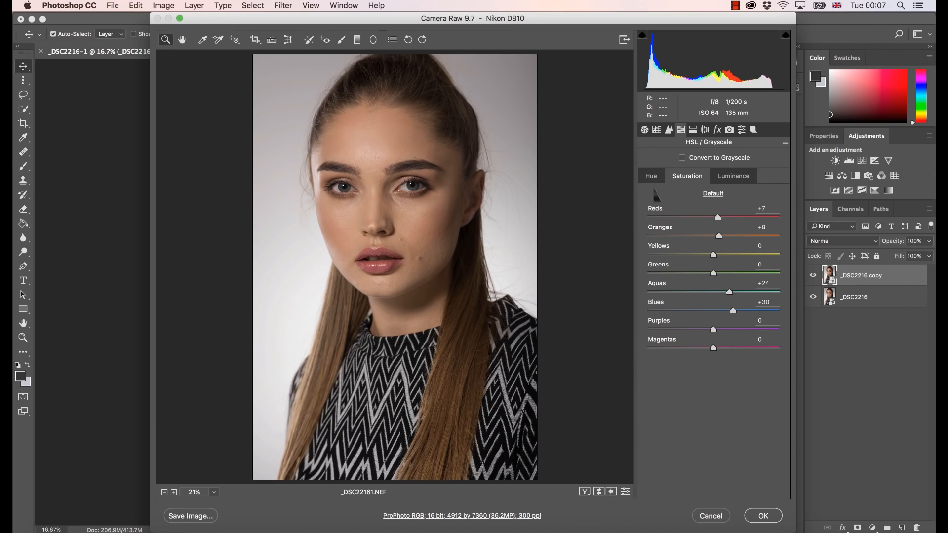
{"action": "left_click", "coordinate": [652, 176]}
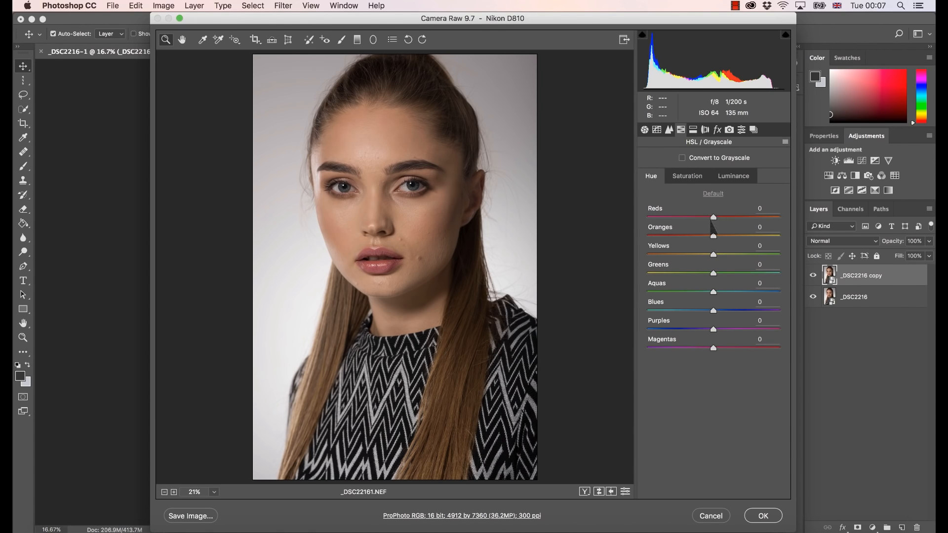
{"action": "left_click_drag", "start_coordinate": [714, 218], "coordinate": [710, 222]}
{"action": "left_click", "coordinate": [689, 177]}
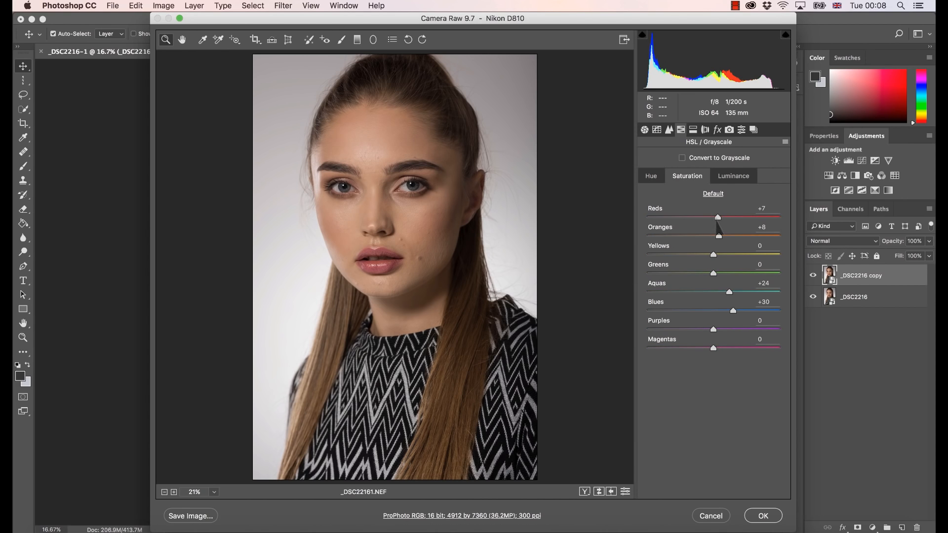
{"action": "left_click_drag", "start_coordinate": [719, 219], "coordinate": [721, 219]}
{"action": "left_click", "coordinate": [725, 184]}
{"action": "left_click_drag", "start_coordinate": [713, 219], "coordinate": [715, 220]}
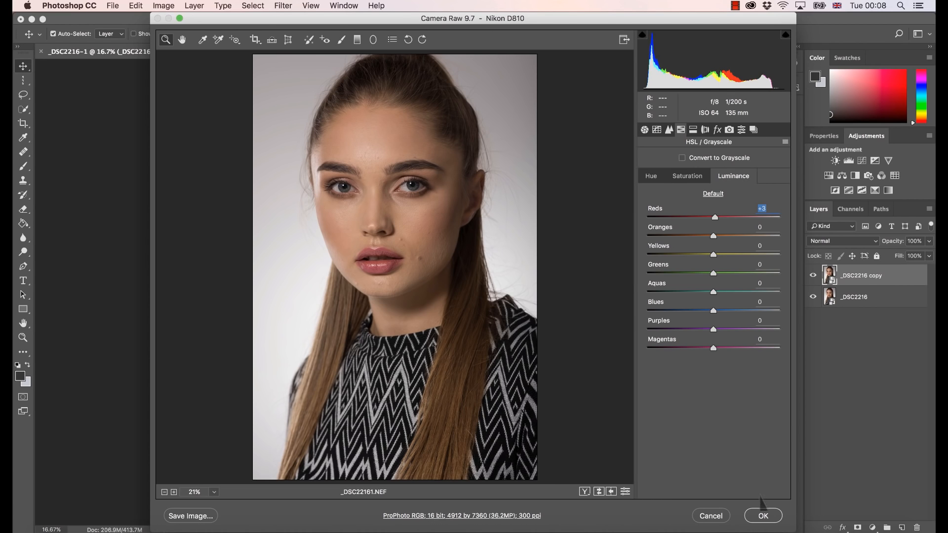
{"action": "left_click", "coordinate": [764, 518]}
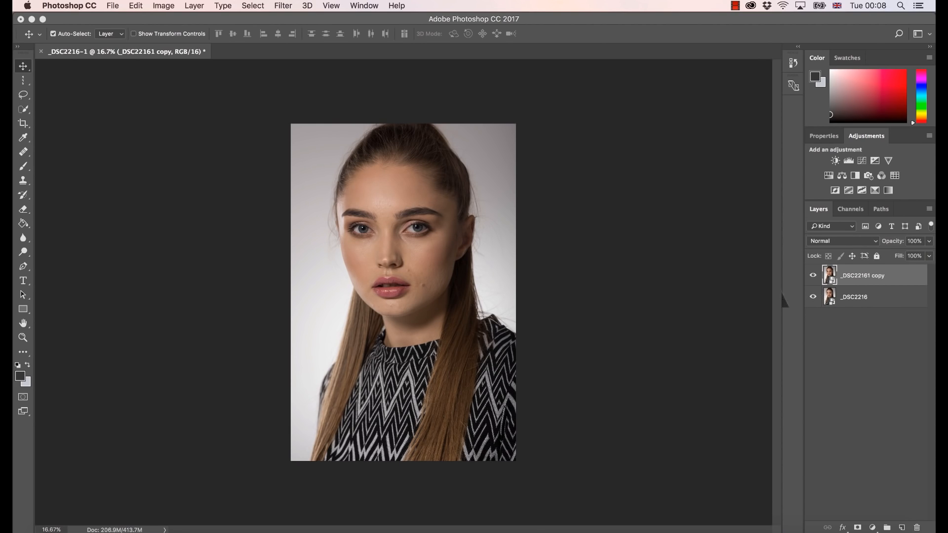
Compare the portrait's lips with the _DSC22161 copy layer hidden and shown.
{"action": "key", "text": "super+space"}
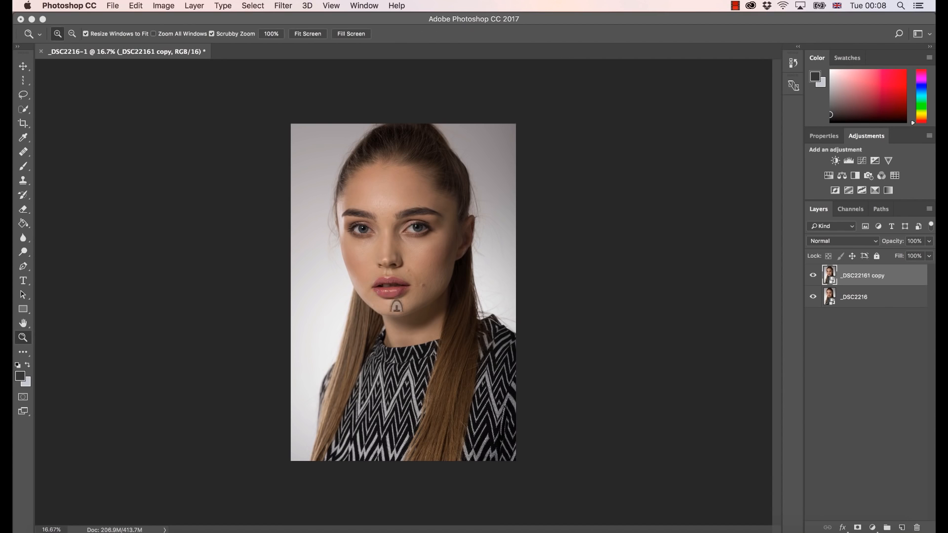
{"action": "left_click_drag", "start_coordinate": [395, 305], "coordinate": [430, 313], "text": "super"}
{"action": "left_click", "coordinate": [813, 275]}
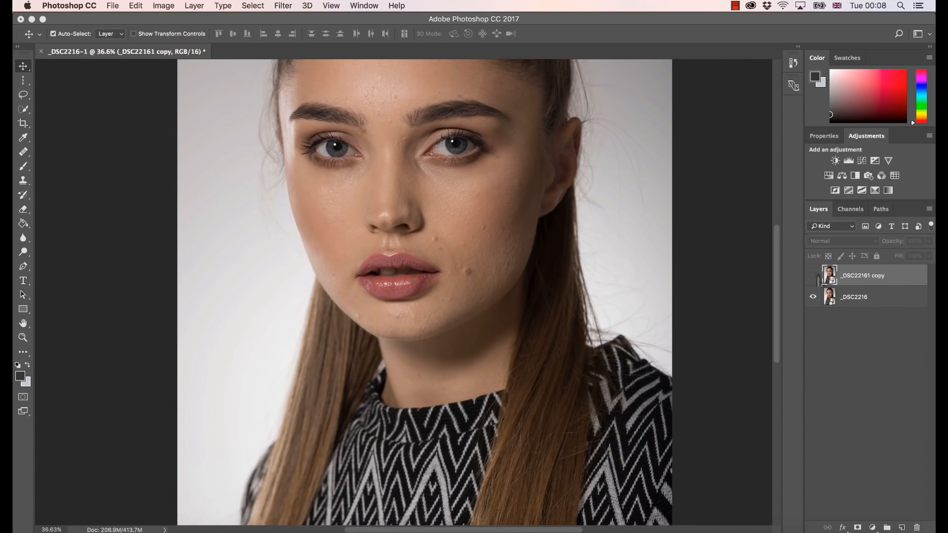
{"action": "left_click", "coordinate": [813, 275]}
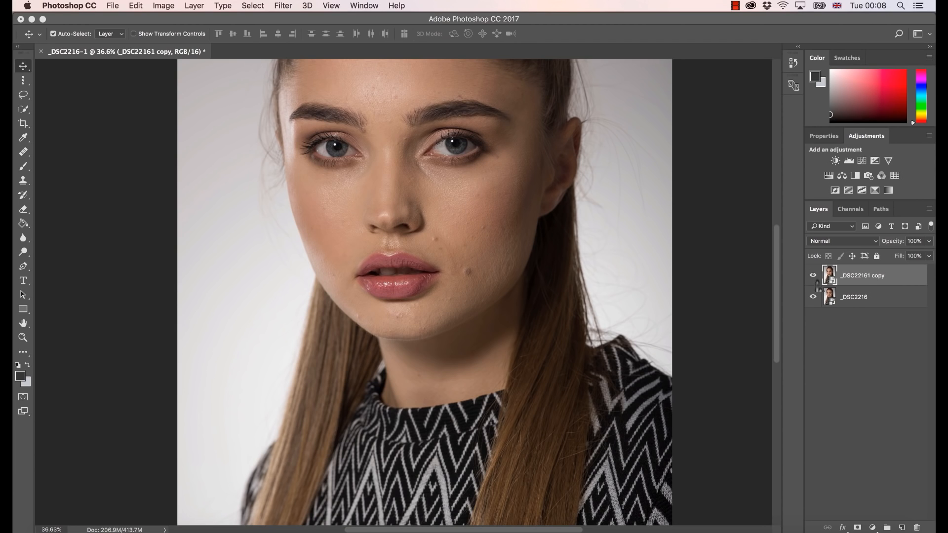
{"action": "left_click", "coordinate": [814, 275]}
{"action": "left_click", "coordinate": [814, 276]}
Add a layer mask inverted to black to the _DSC22161 copy layer and set the Brush to 100% flow and size 175.
{"action": "left_click", "coordinate": [858, 527]}
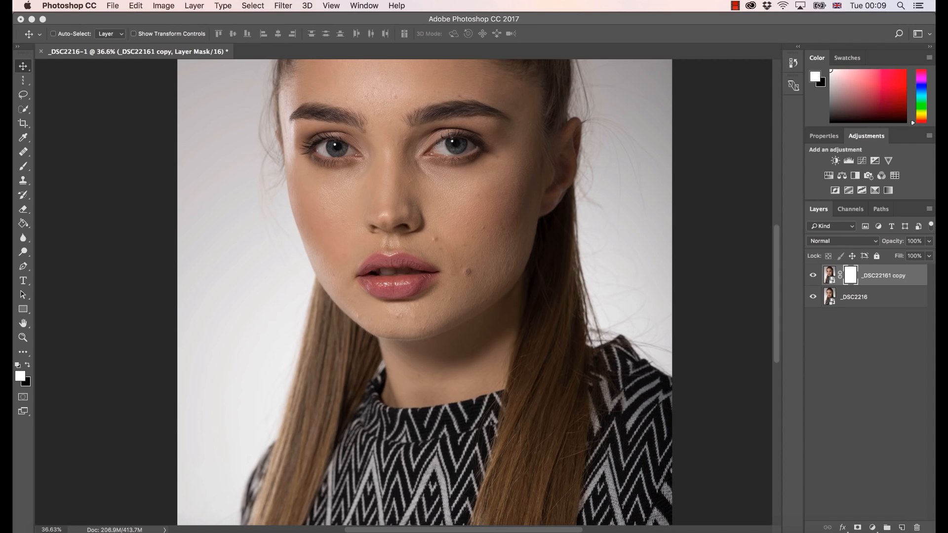
{"action": "key", "text": "super+i"}
{"action": "left_click", "coordinate": [23, 166]}
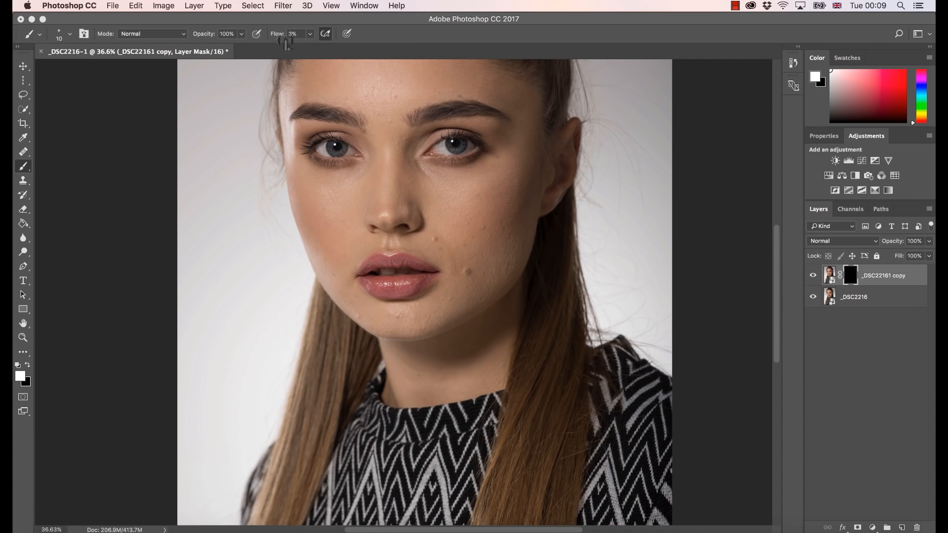
{"action": "left_click", "coordinate": [295, 33]}
{"action": "type", "text": "100"}
{"action": "key", "text": "Return"}
{"action": "key", "text": "bracketright"}
{"action": "key", "text": "bracketright"}
{"action": "key", "text": "bracketright"}
{"action": "key", "text": "bracketright"}
{"action": "key", "text": "bracketright"}
{"action": "key", "text": "bracketright"}
{"action": "key", "text": "bracketright"}
Inspect the layer mask of the _DSC22161 copy on its own and compare the portrait with that layer hidden and shown.
{"action": "left_click", "coordinate": [855, 282], "text": "alt"}
{"action": "left_click", "coordinate": [854, 281], "text": "alt"}
{"action": "left_click", "coordinate": [813, 275]}
{"action": "left_click", "coordinate": [813, 276]}
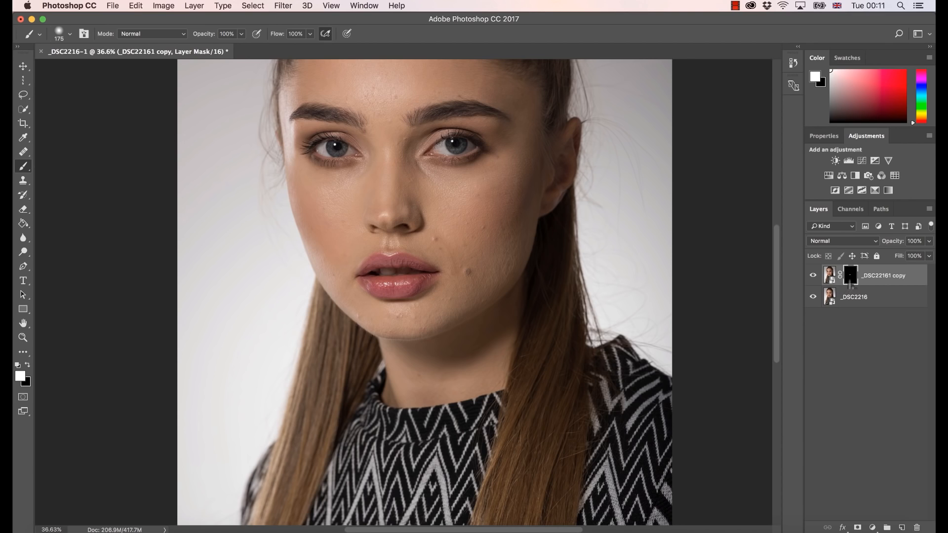
{"action": "left_click", "coordinate": [851, 281], "text": "alt"}
{"action": "left_click", "coordinate": [854, 280], "text": "alt"}
{"action": "left_click", "coordinate": [855, 285], "text": "alt"}
{"action": "left_click", "coordinate": [856, 286], "text": "alt"}
{"action": "left_click", "coordinate": [813, 276]}
{"action": "left_click", "coordinate": [814, 277]}
{"action": "left_click", "coordinate": [815, 277]}
{"action": "left_click", "coordinate": [814, 275]}
Try to paint with the Brush directly on the _DSC2216 smart object layer.
{"action": "left_click", "coordinate": [836, 302]}
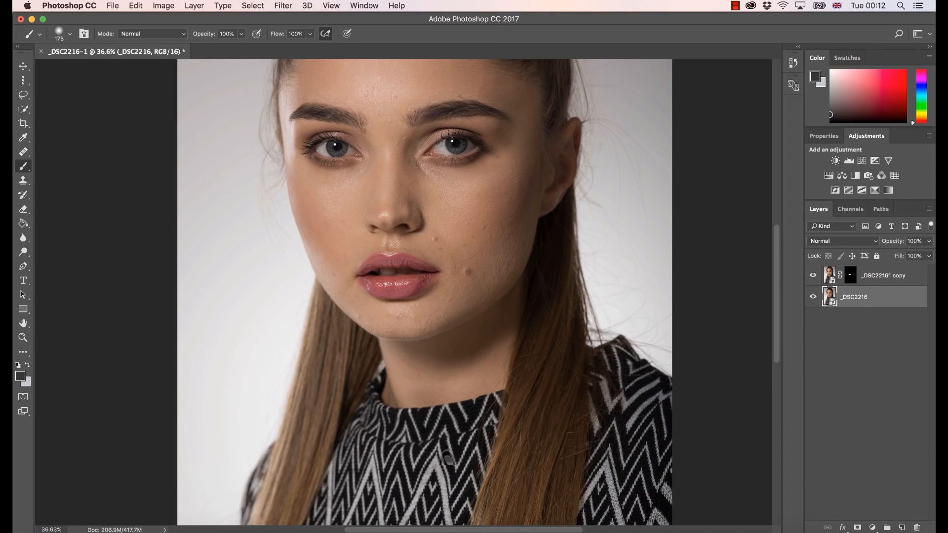
{"action": "left_click", "coordinate": [448, 458]}
{"action": "left_click", "coordinate": [504, 190]}
Select the smart object content of the _DSC22161 copy layer, switch to the Move tool and show the whole portrait.
{"action": "left_click", "coordinate": [840, 279]}
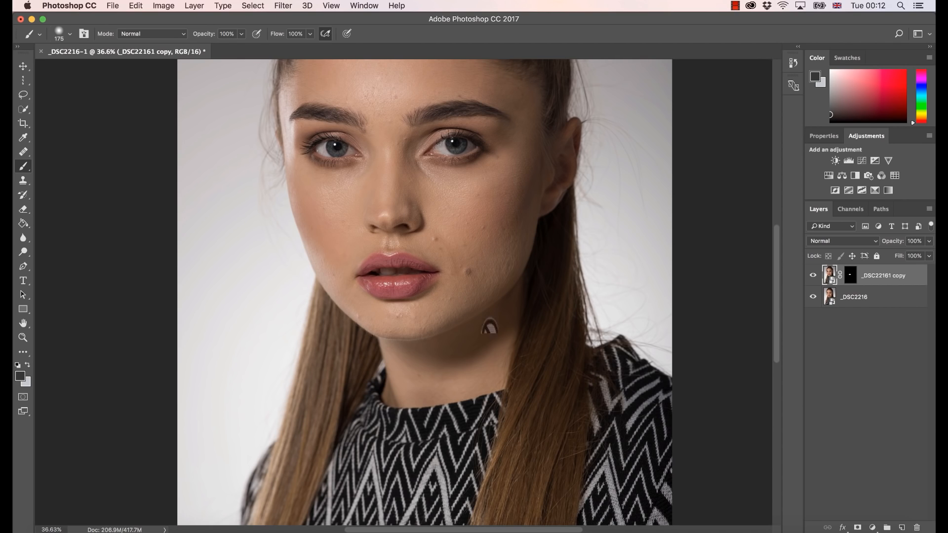
{"action": "left_click", "coordinate": [22, 67]}
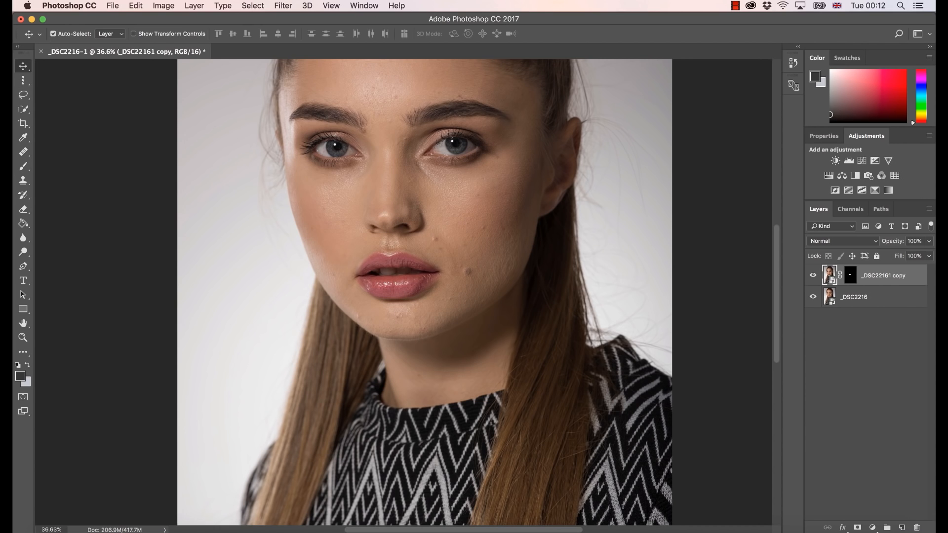
{"action": "key", "text": "z"}
{"action": "left_click_drag", "start_coordinate": [614, 329], "coordinate": [588, 348]}
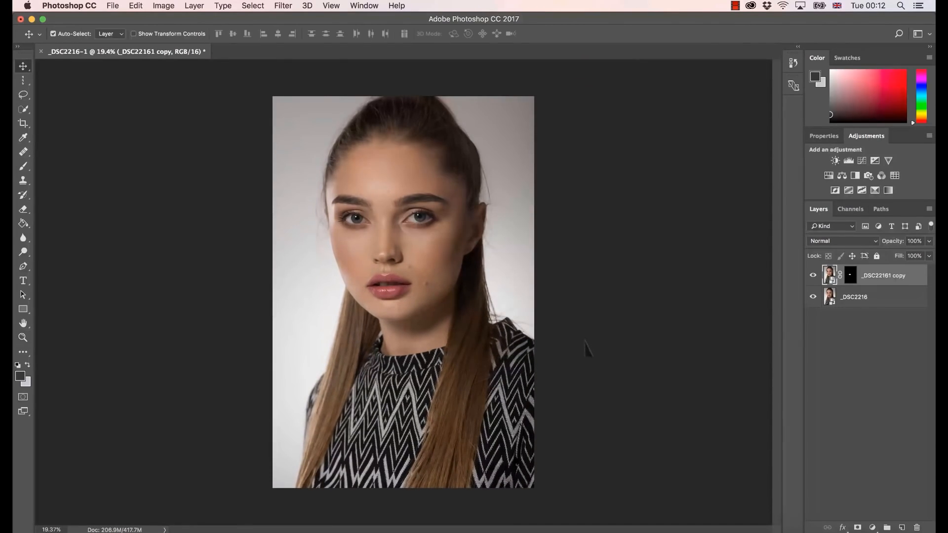